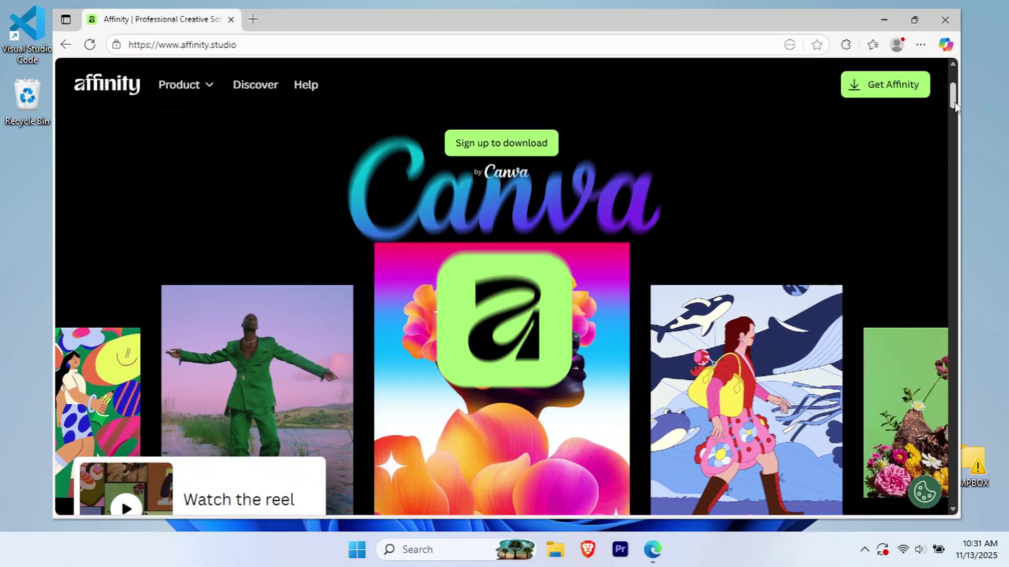
Step: Hide the Microsoft Edge window showing the Affinity site to reveal the Windows desktop
{"action": "left_click_drag", "start_coordinate": [955, 105], "coordinate": [960, 217]}
{"action": "key", "text": "super+d"}
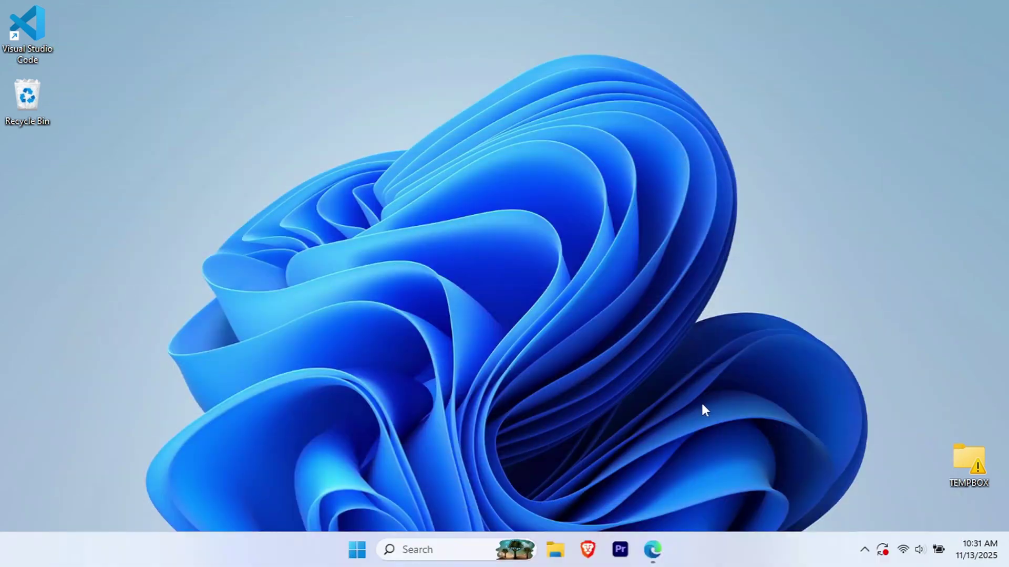
Step: Open Edge on Google and search for 'affinity studio'
{"action": "left_click", "coordinate": [652, 550]}
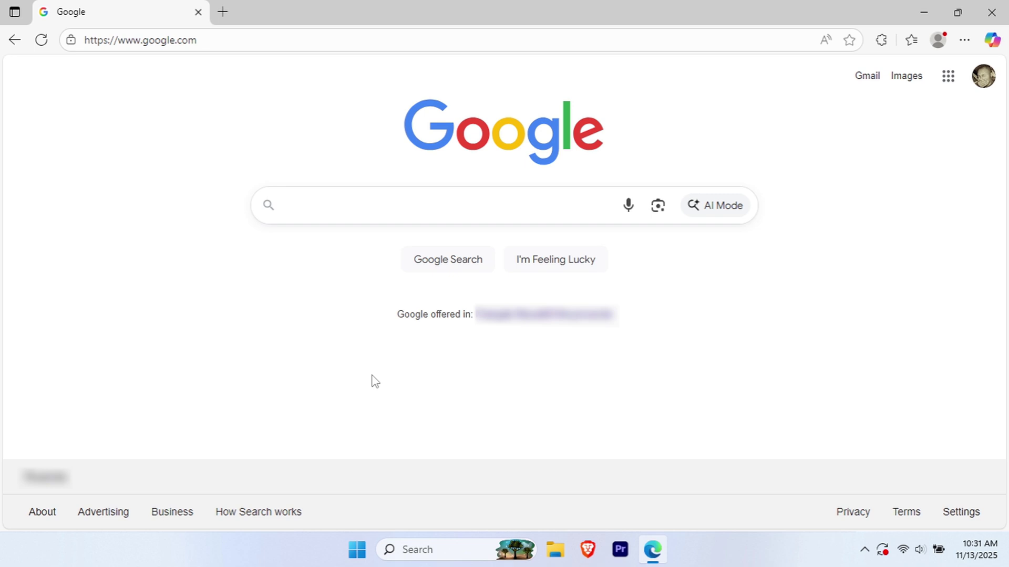
{"action": "left_click", "coordinate": [308, 205]}
{"action": "type", "text": "affinity"}
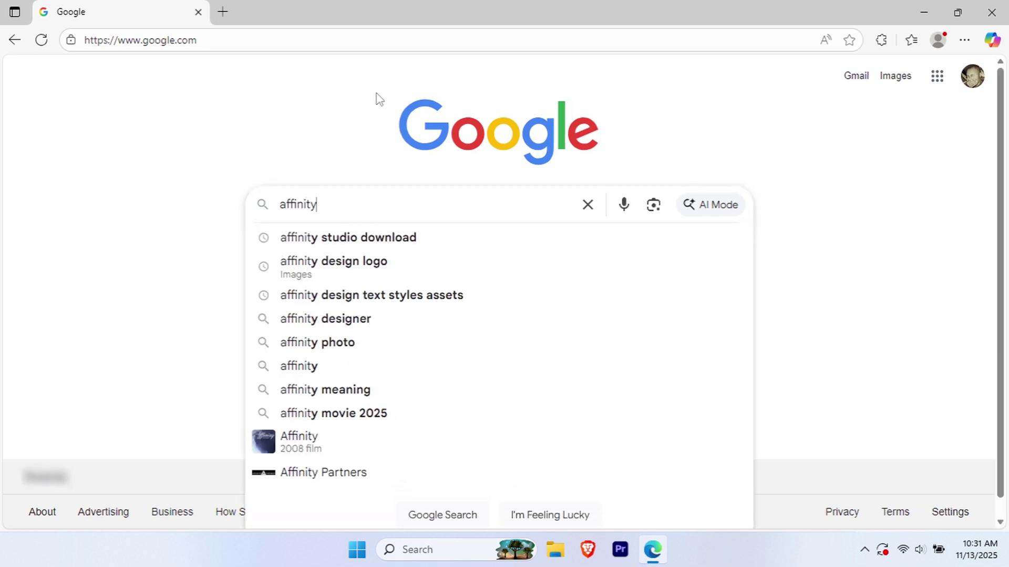
{"action": "type", "text": " studio"}
{"action": "key", "text": "Return"}
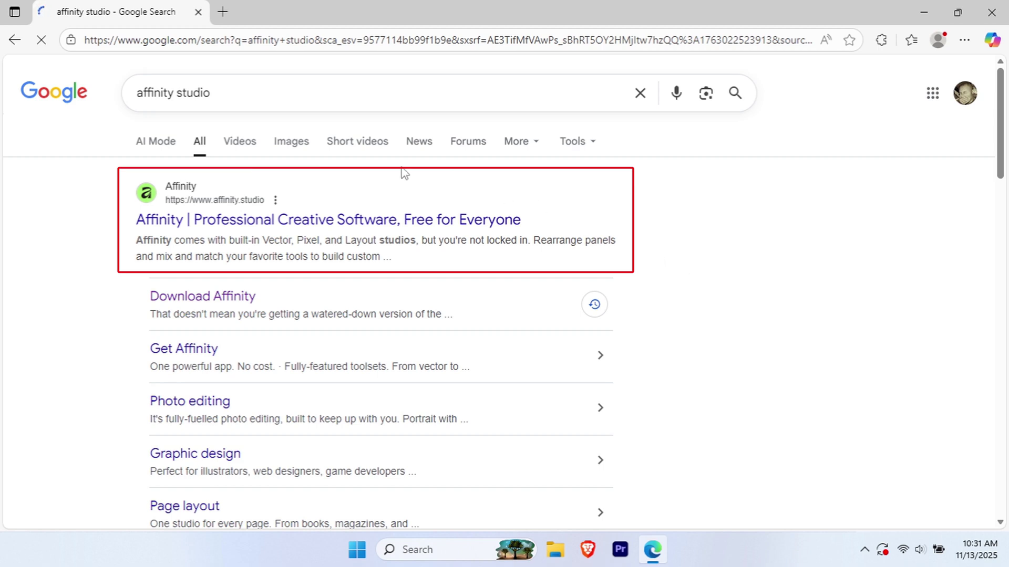
Step: Open the affinity.studio result, go to Get Affinity, and choose Sign up to download
{"action": "left_click", "coordinate": [313, 223]}
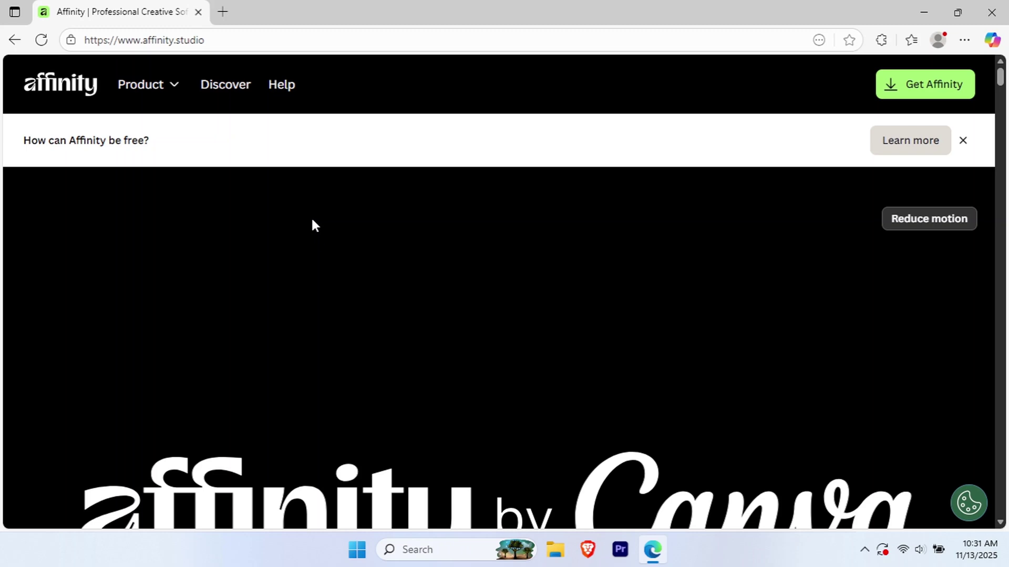
{"action": "left_click_drag", "start_coordinate": [1003, 175], "coordinate": [1006, 410]}
{"action": "key", "text": "Home"}
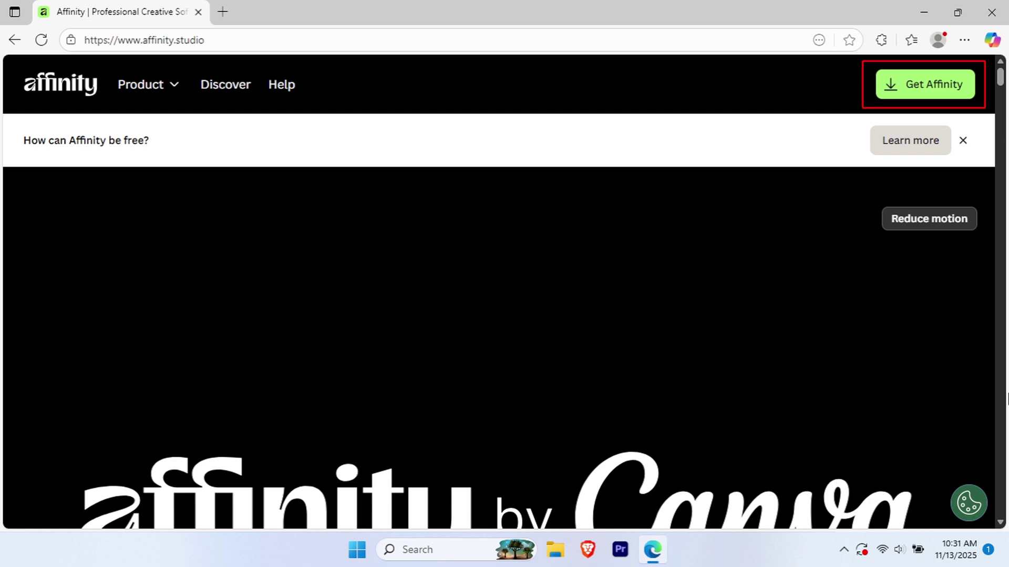
{"action": "left_click", "coordinate": [922, 91]}
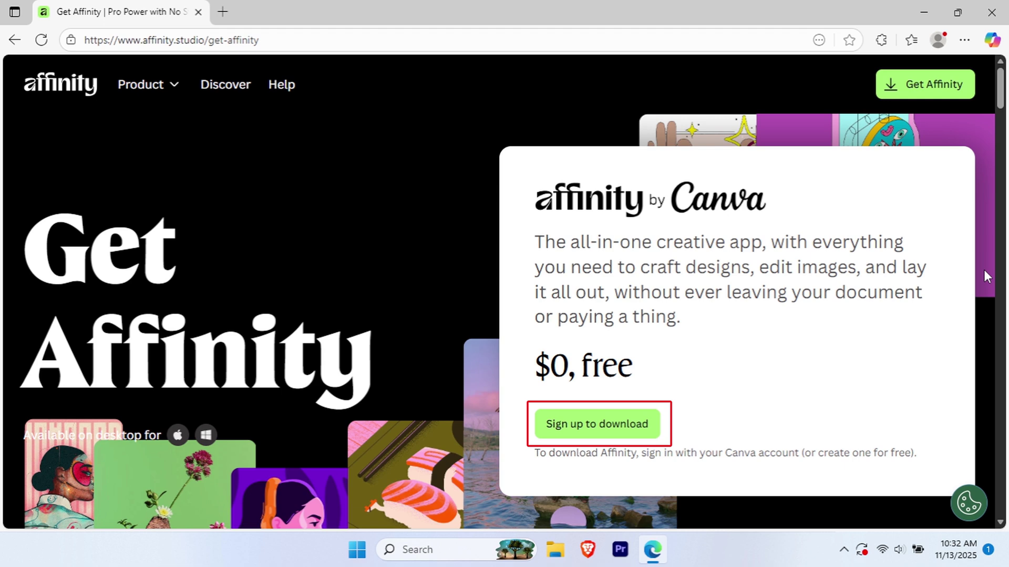
{"action": "left_click", "coordinate": [593, 428]}
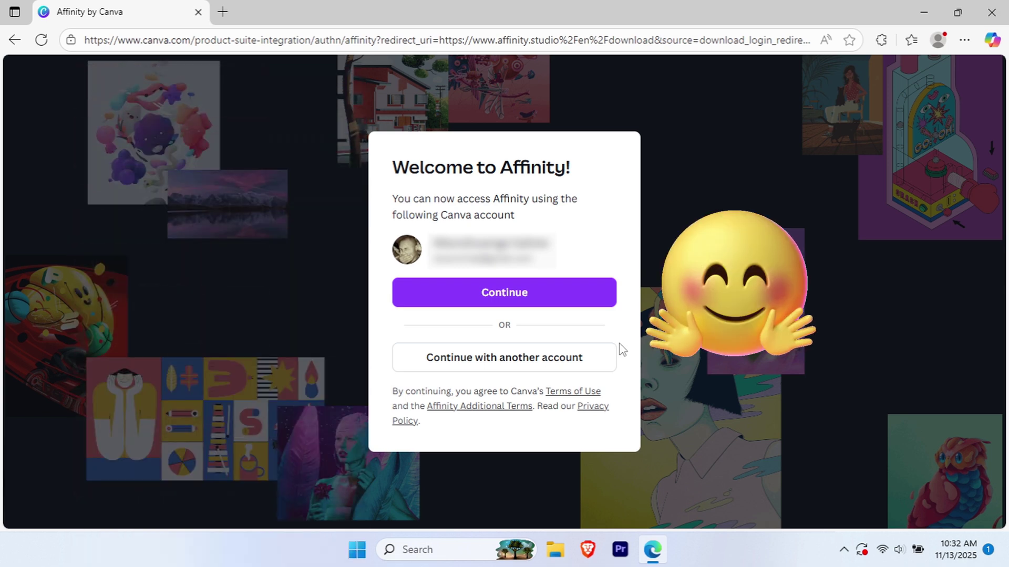
Step: Continue with the signed-in Canva account and download the MSI/EXE (x64) Windows installer
{"action": "left_click", "coordinate": [517, 295]}
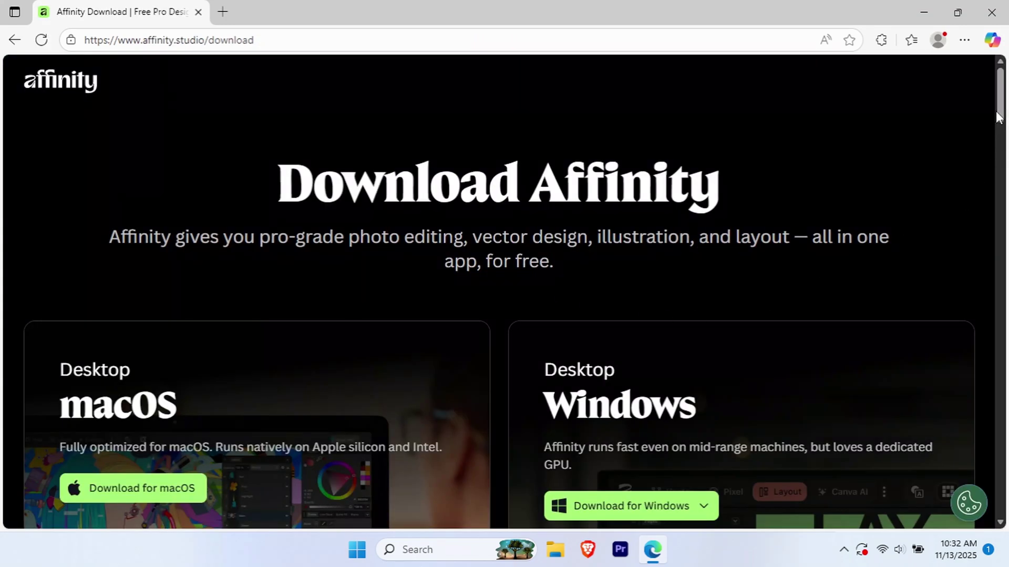
{"action": "scroll", "coordinate": [767, 300], "scroll_direction": "down", "scroll_amount": 3}
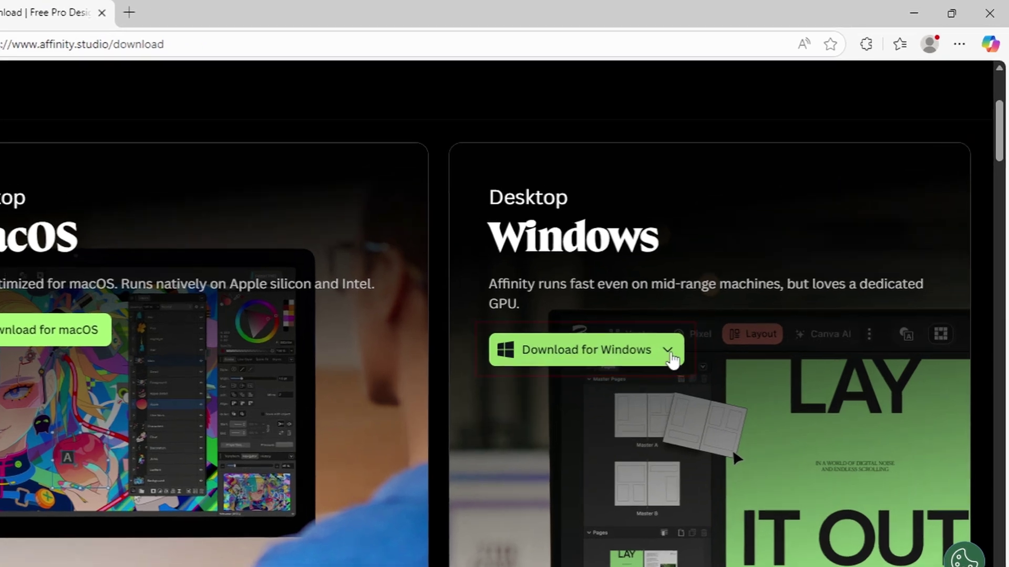
{"action": "left_click", "coordinate": [705, 315]}
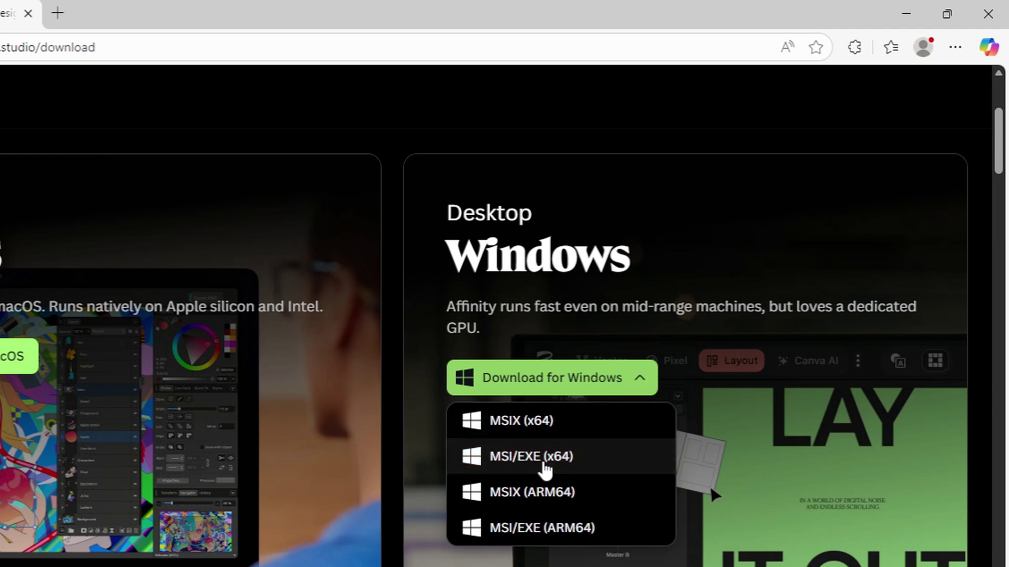
{"action": "left_click", "coordinate": [546, 470]}
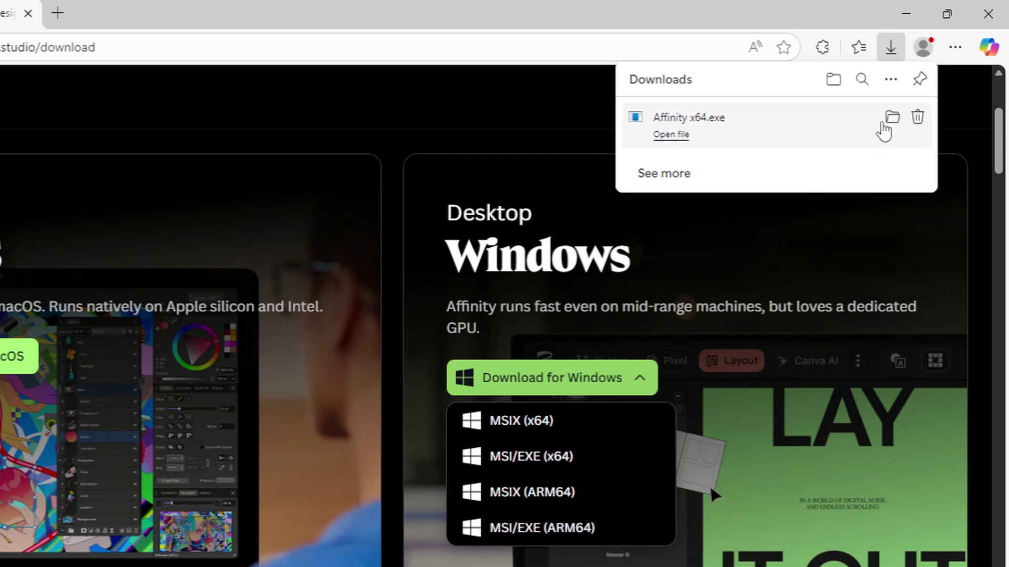
Step: Show Affinity x64 in the Downloads folder, minimize Edge, and run the installer
{"action": "left_click", "coordinate": [892, 119]}
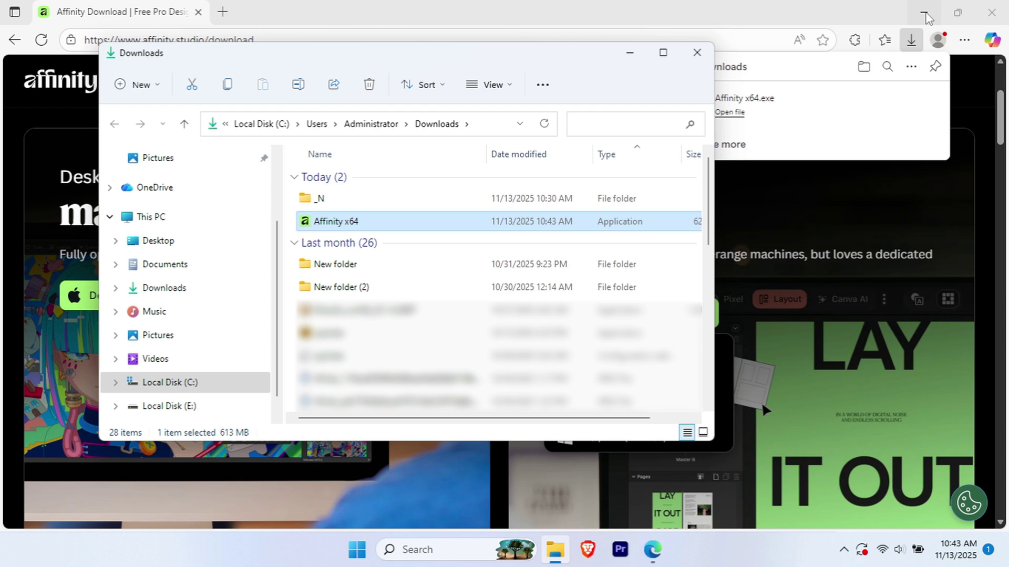
{"action": "left_click", "coordinate": [924, 12]}
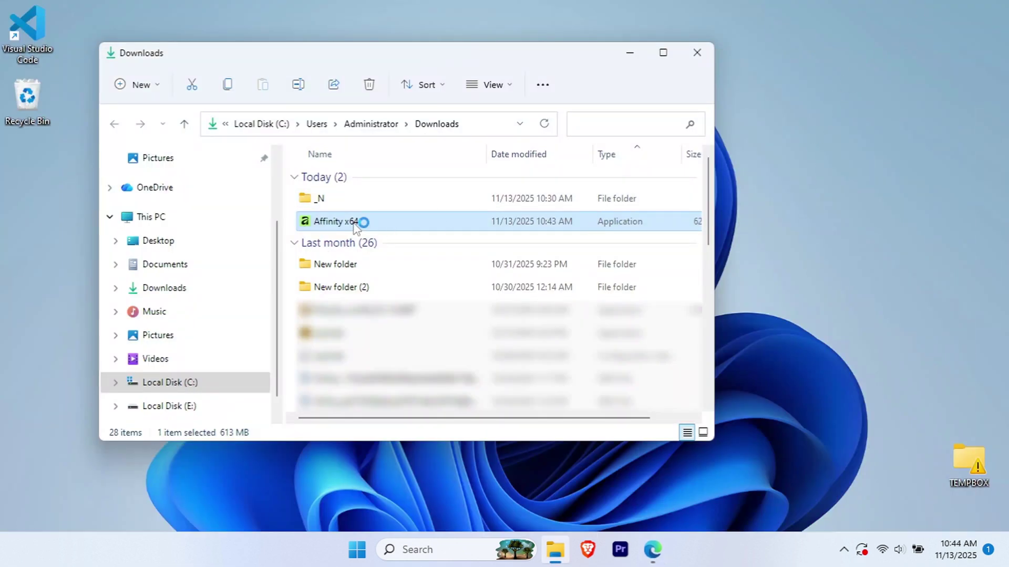
{"action": "double_click", "coordinate": [360, 221]}
Step: Install Affinity with the default path and desktop shortcut, then close the completed setup
{"action": "left_click", "coordinate": [636, 50]}
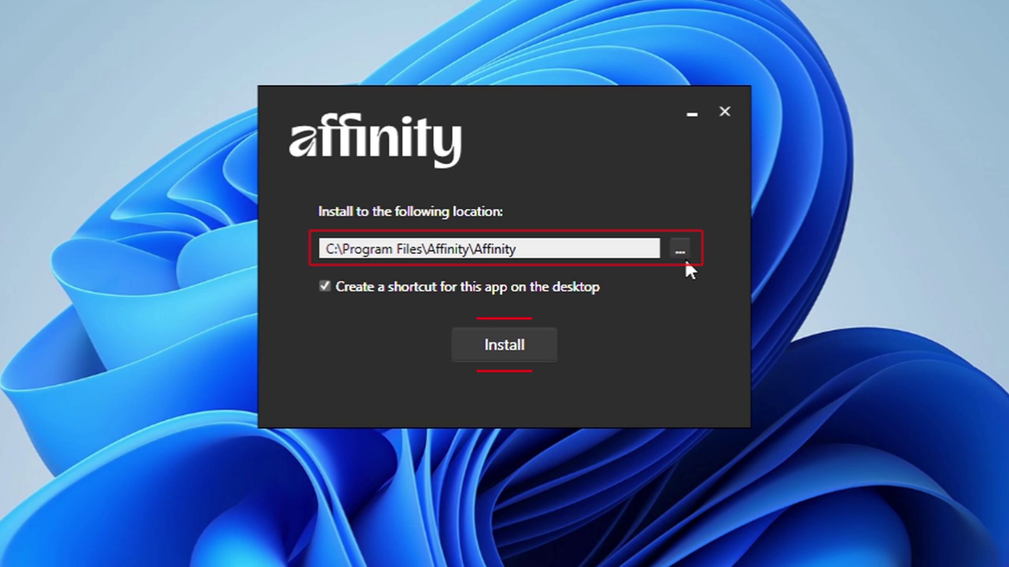
{"action": "left_click", "coordinate": [521, 350]}
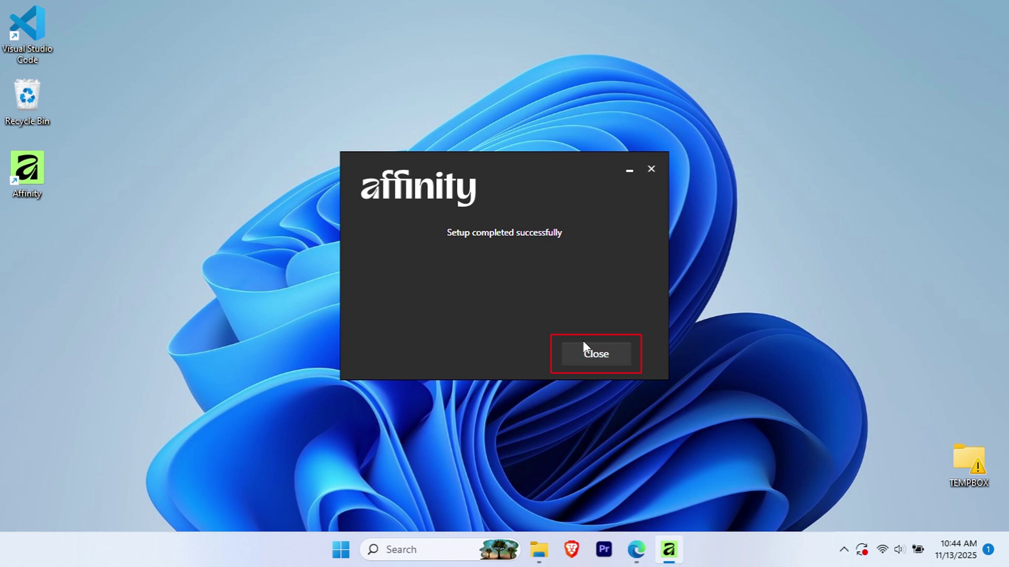
{"action": "left_click", "coordinate": [598, 354]}
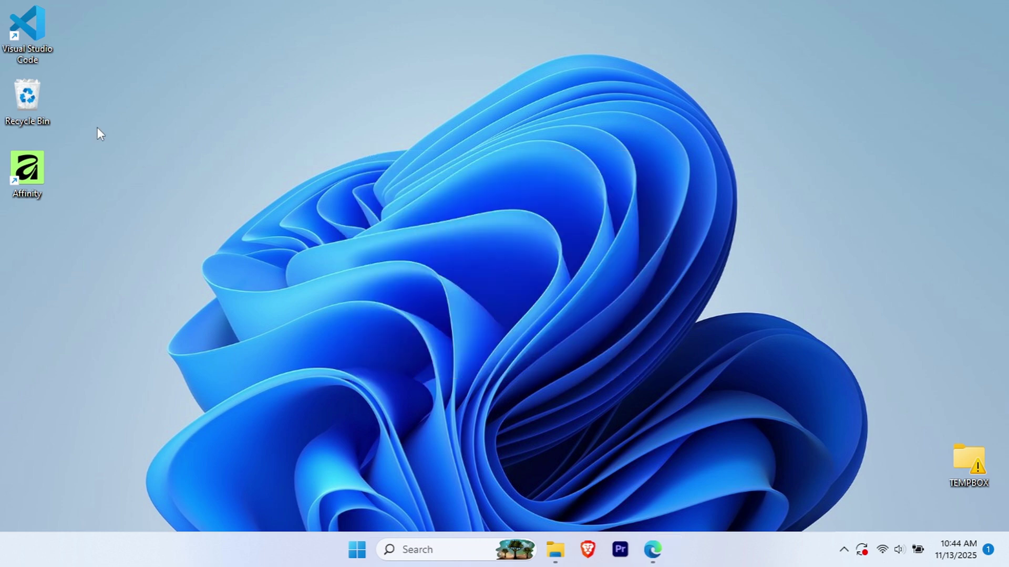
Step: Open Affinity from its desktop shortcut and choose Log in or sign up
{"action": "right_click", "coordinate": [34, 181]}
{"action": "left_click", "coordinate": [90, 231]}
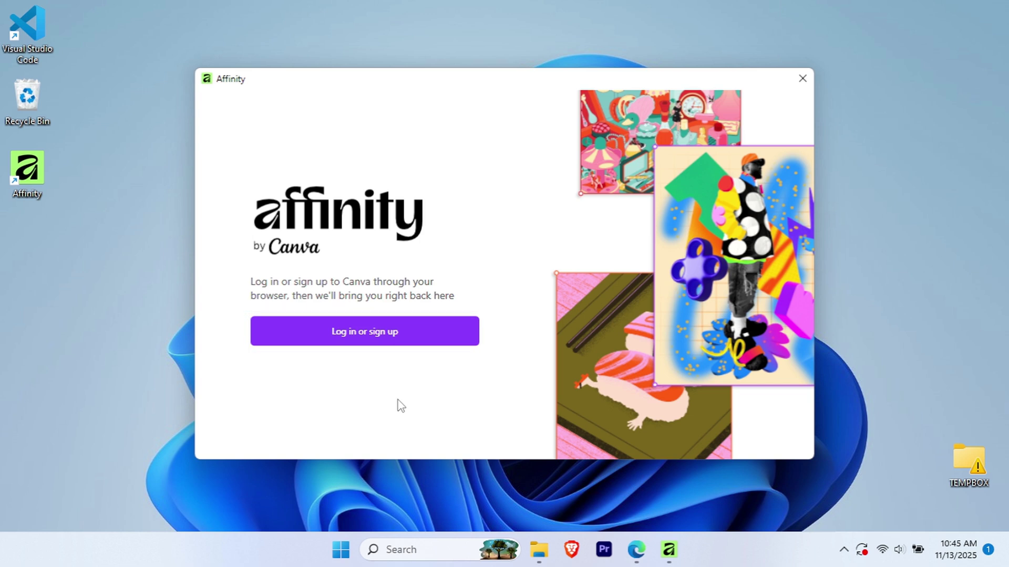
{"action": "left_click", "coordinate": [403, 333]}
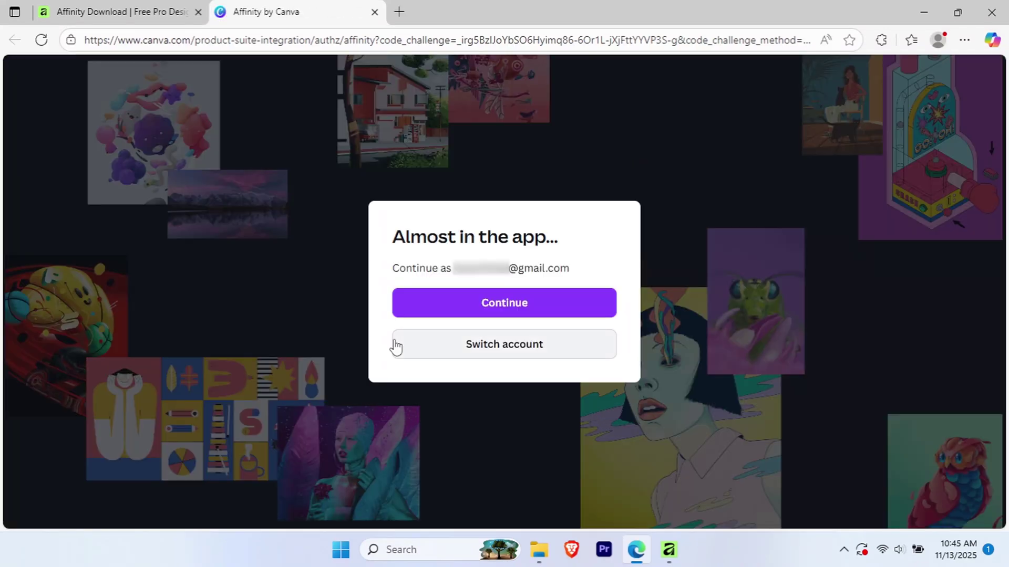
Step: Continue with the current Canva account, allow Edge to open Affinity, and minimize Edge
{"action": "left_click", "coordinate": [541, 310]}
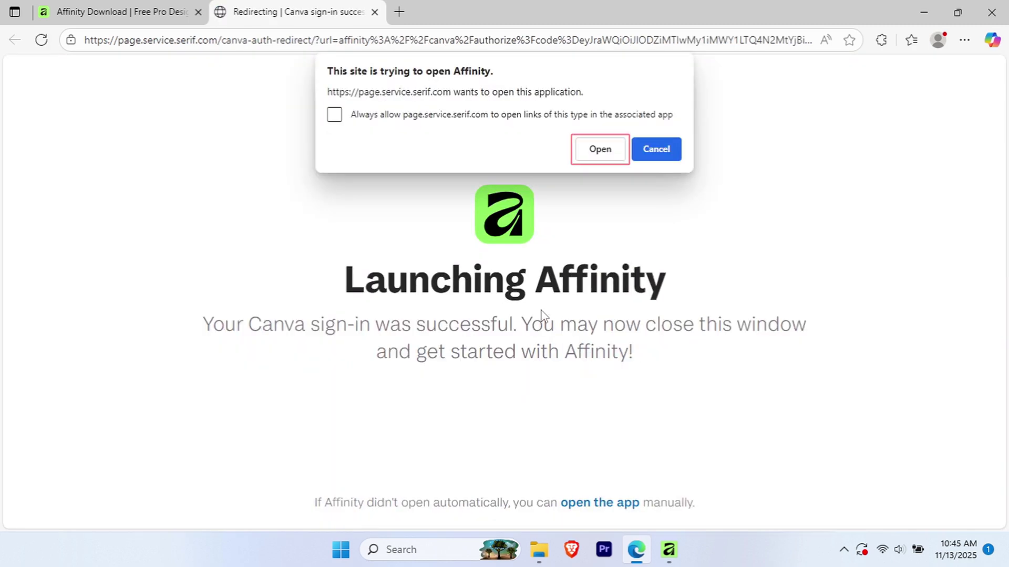
{"action": "left_click", "coordinate": [603, 152]}
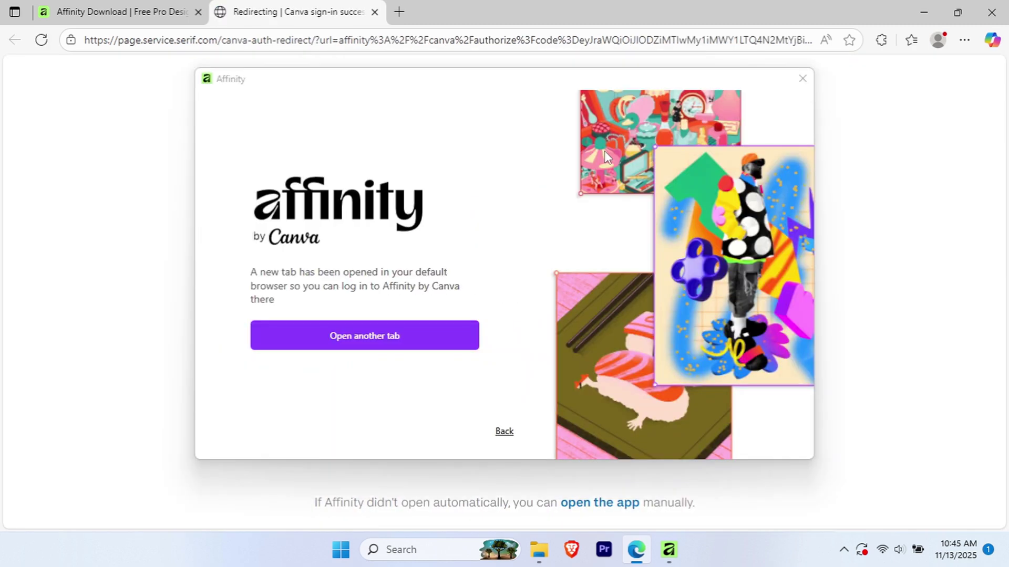
{"action": "left_click", "coordinate": [920, 14]}
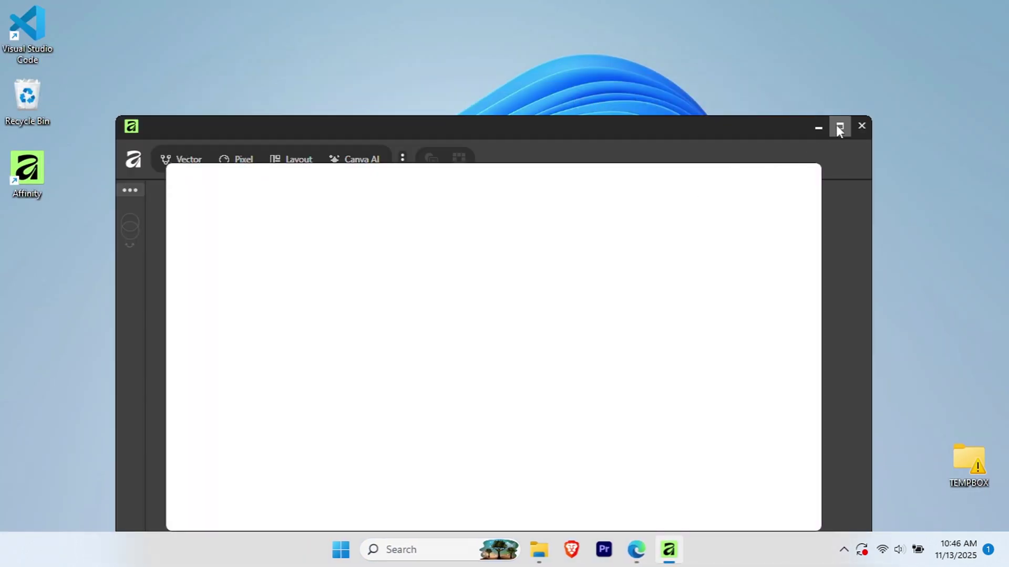
Step: Maximize Affinity, skip the intro video, accept the data consent, and choose Start Creating
{"action": "left_click", "coordinate": [839, 127]}
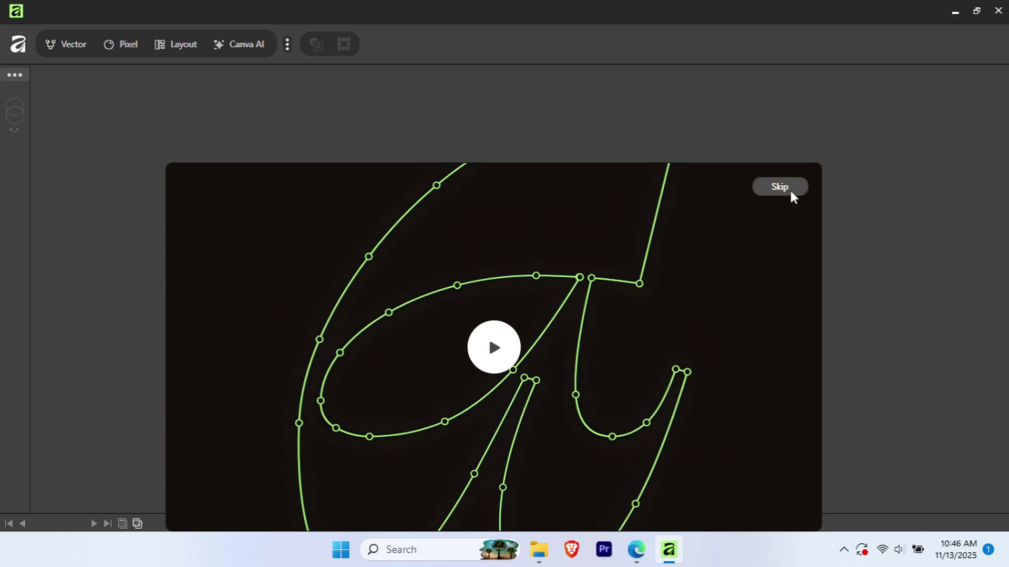
{"action": "left_click", "coordinate": [790, 190]}
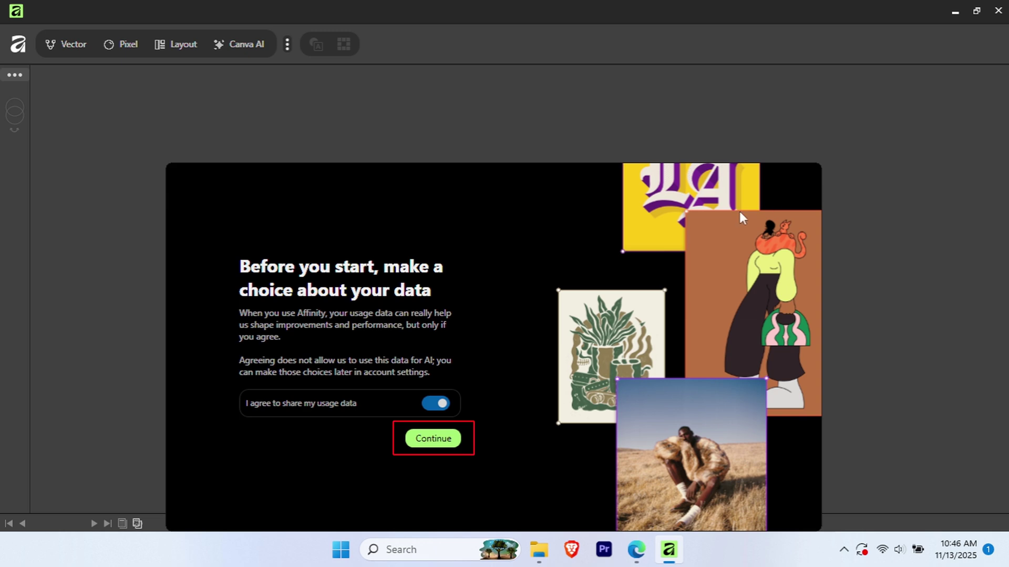
{"action": "left_click", "coordinate": [438, 440]}
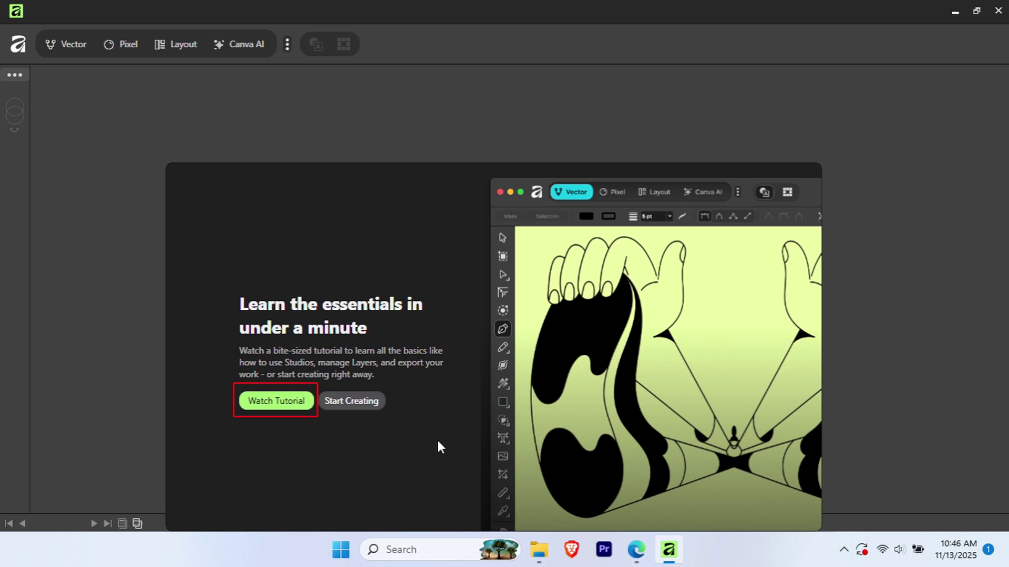
{"action": "left_click", "coordinate": [361, 408]}
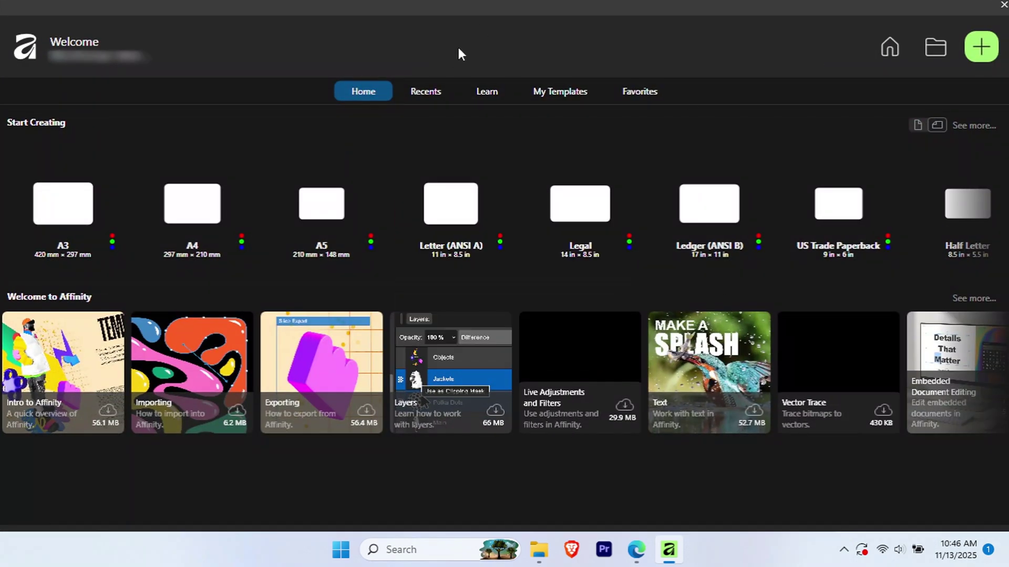
Step: Create a new document in Pixels units with a 1920 × 1080 px page
{"action": "left_click", "coordinate": [981, 50]}
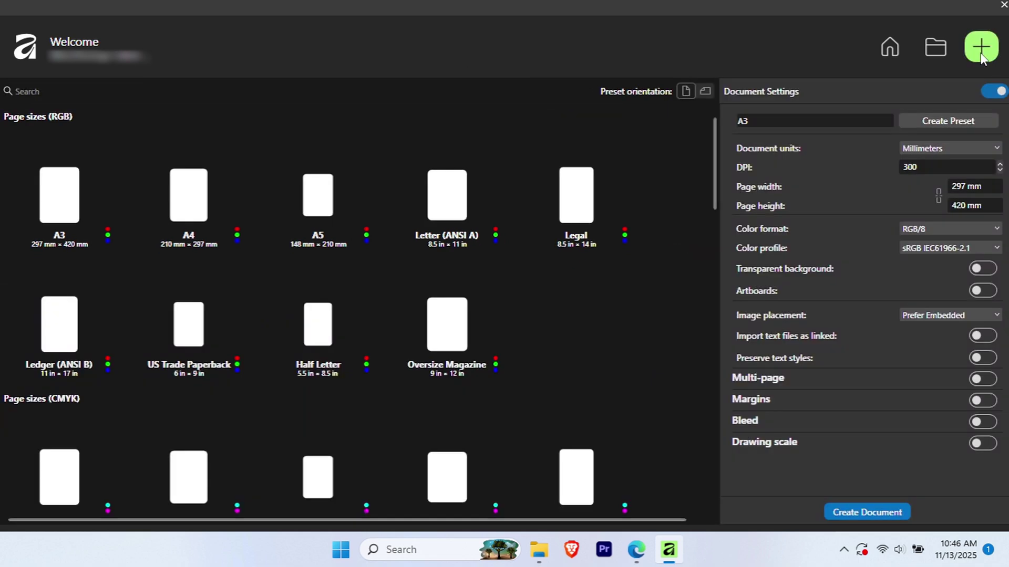
{"action": "left_click", "coordinate": [993, 149]}
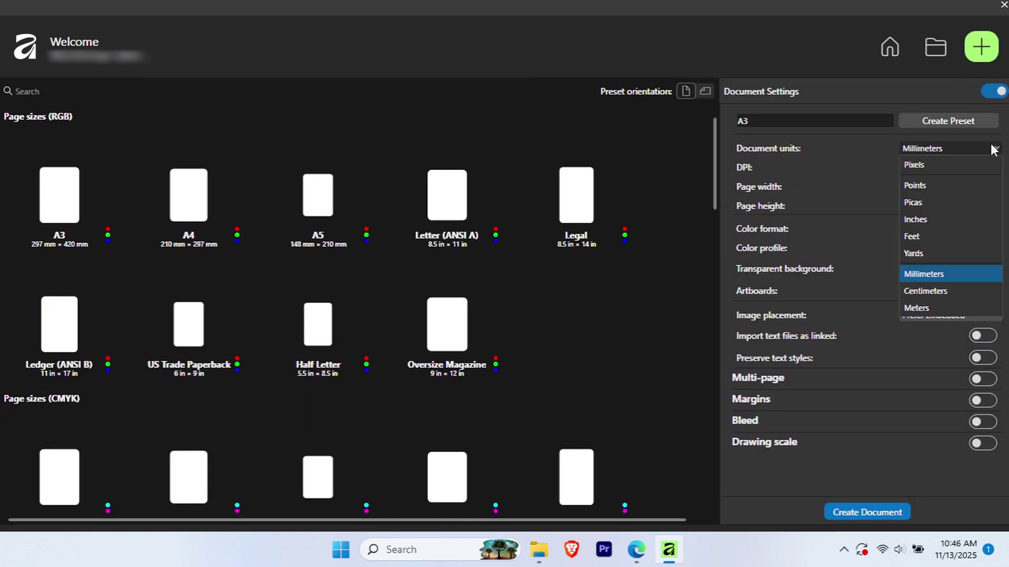
{"action": "left_click", "coordinate": [953, 164]}
{"action": "left_click", "coordinate": [943, 168]}
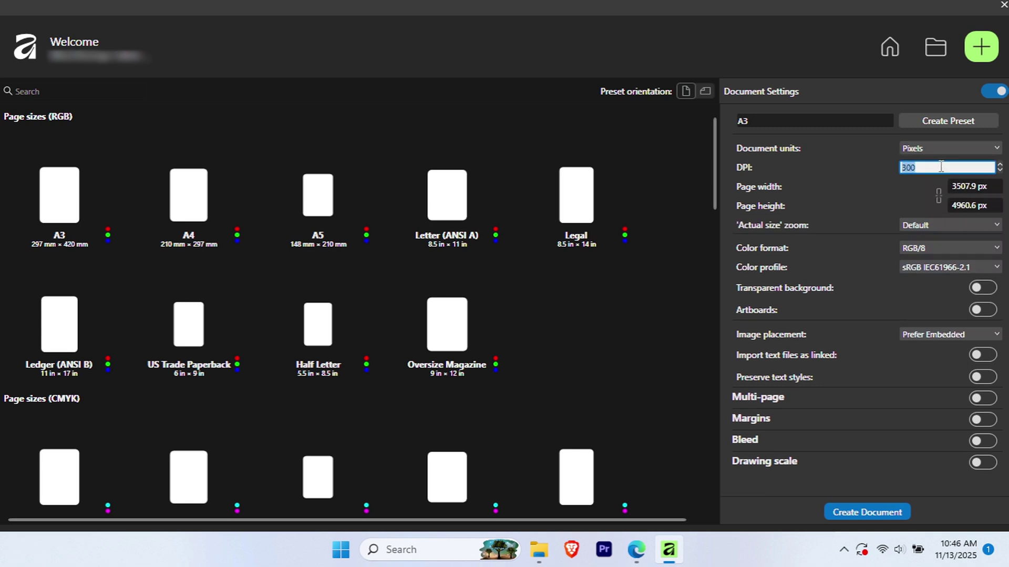
{"action": "left_click", "coordinate": [967, 186]}
{"action": "type", "text": "19"}
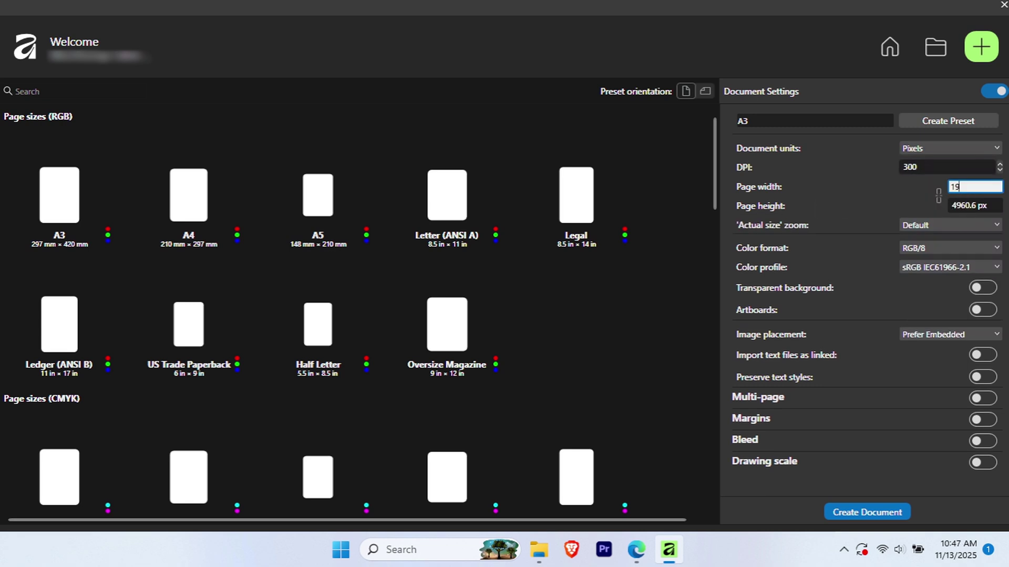
{"action": "type", "text": "1080"}
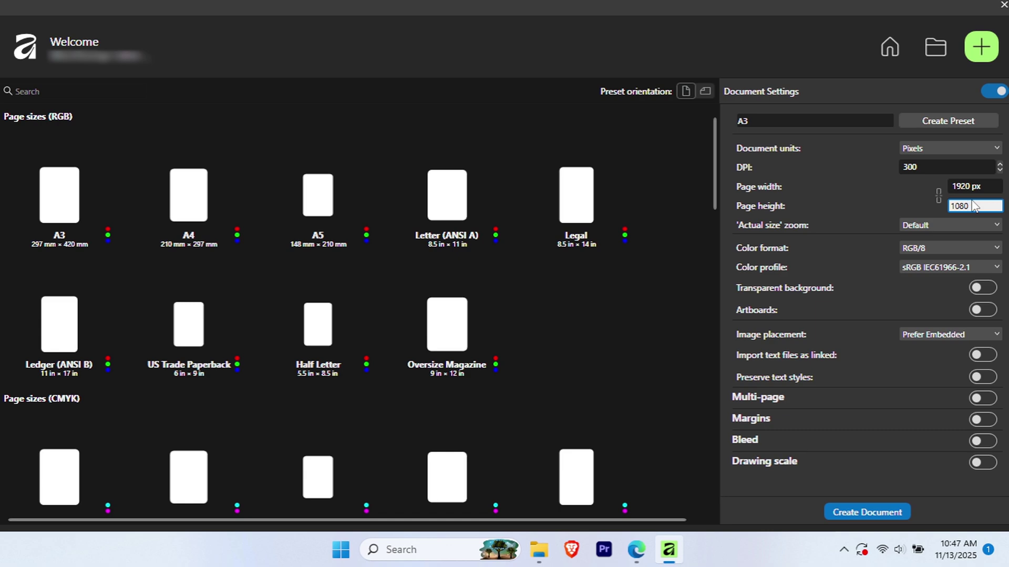
{"action": "left_click", "coordinate": [850, 513]}
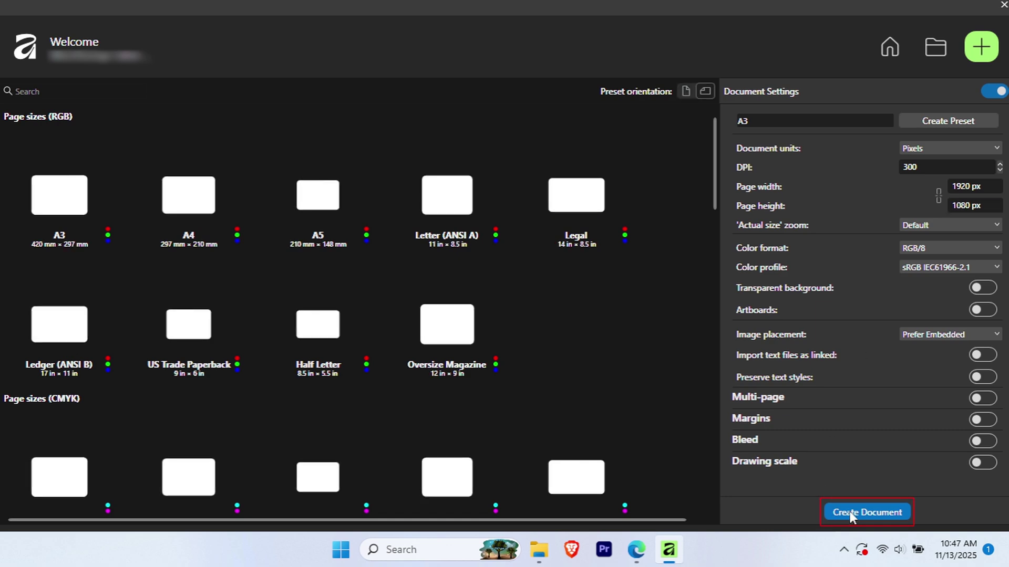
Step: Create the 1920 × 1080 px document, switch it to the Pixel studio, and check the marquee tools
{"action": "left_click", "coordinate": [850, 511]}
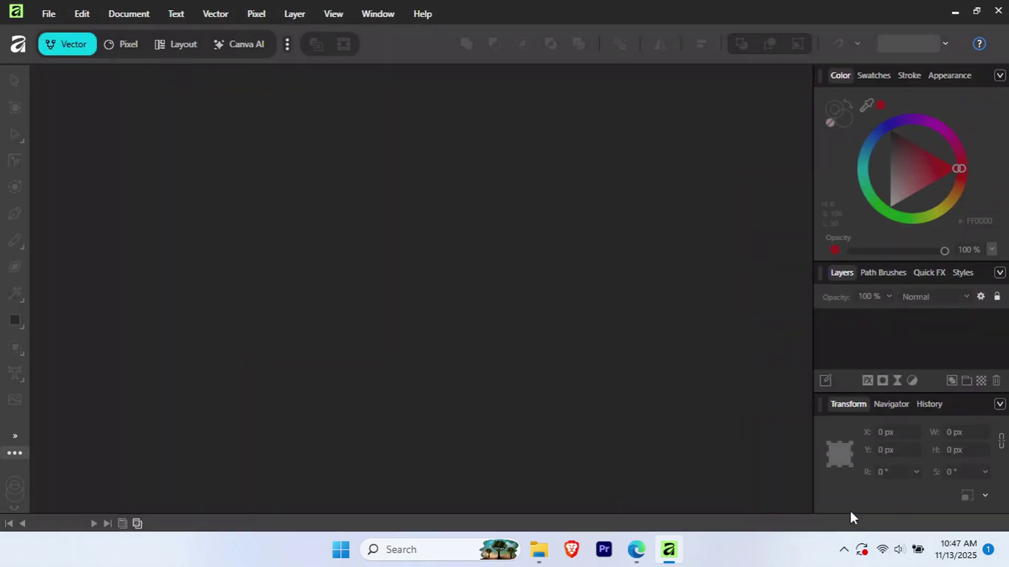
{"action": "key", "text": "ctrl+2"}
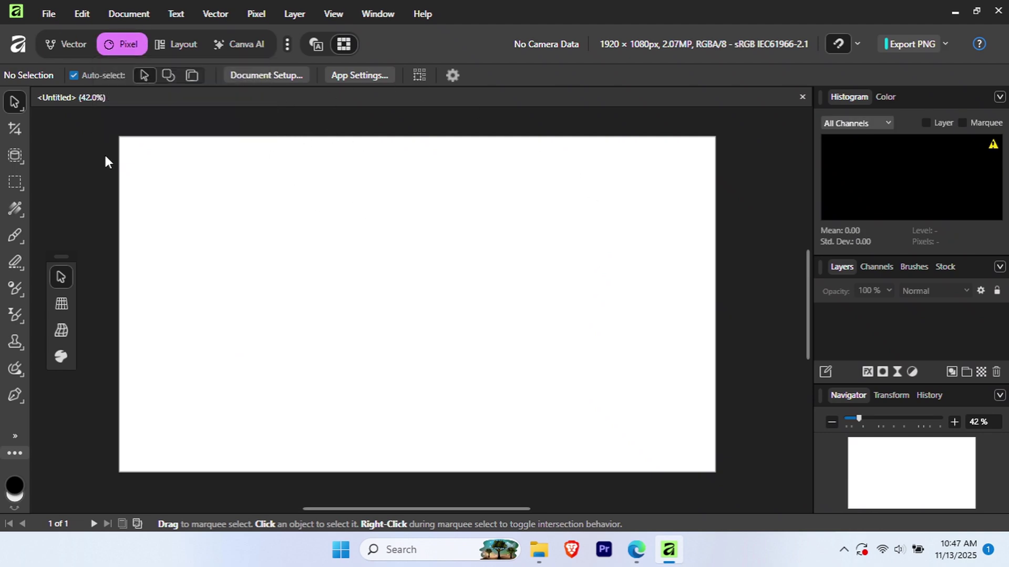
{"action": "left_click", "coordinate": [18, 186]}
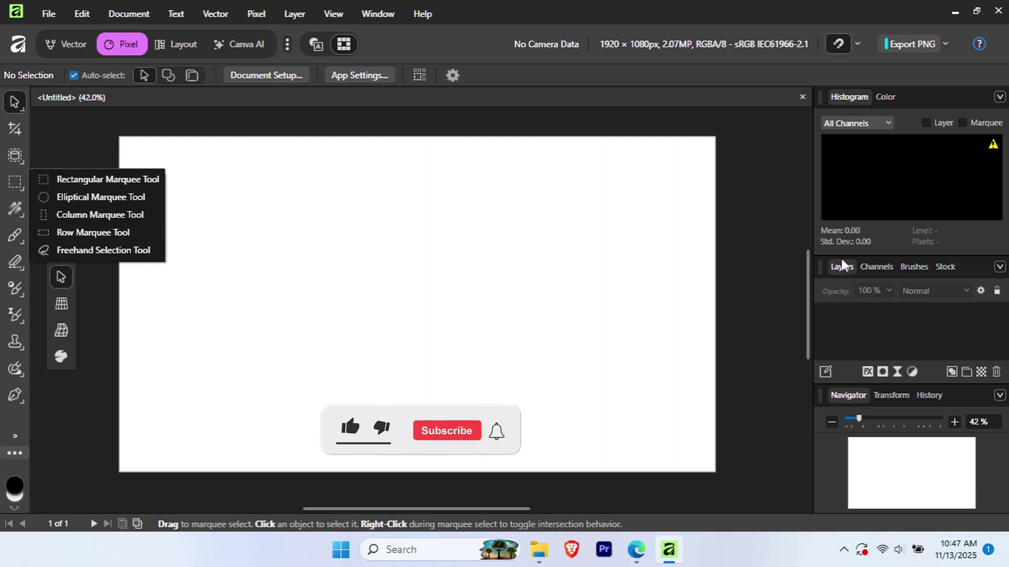
{"action": "left_click", "coordinate": [341, 482]}
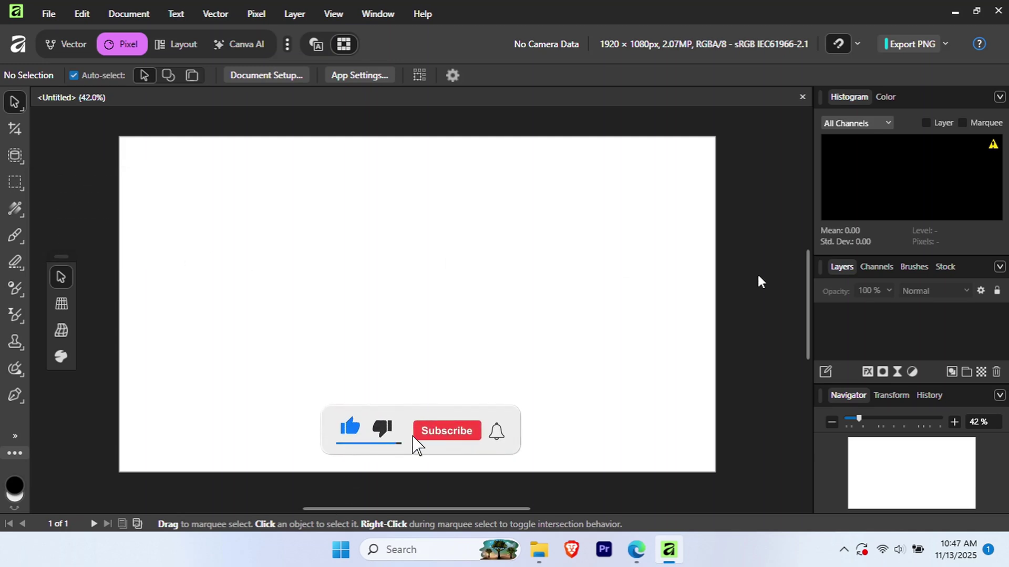